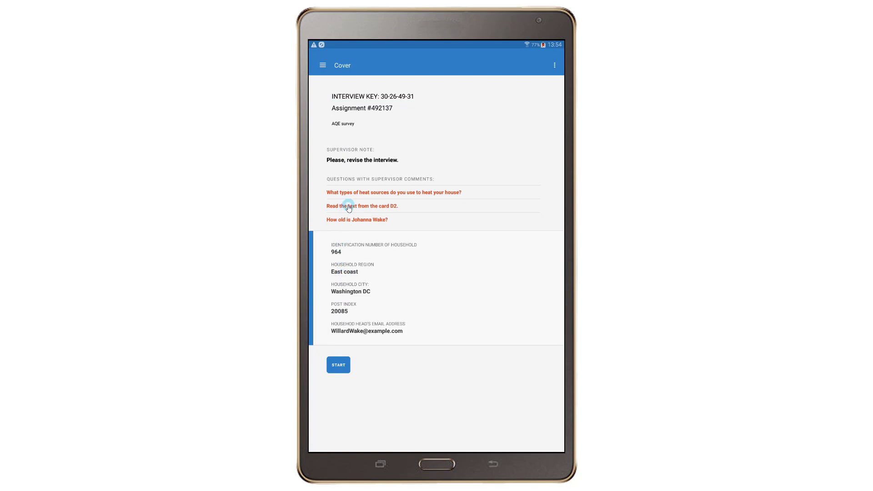
# Jump to the reading card D2 question, then start the interview from the cover page
pyautogui.click(346, 207)
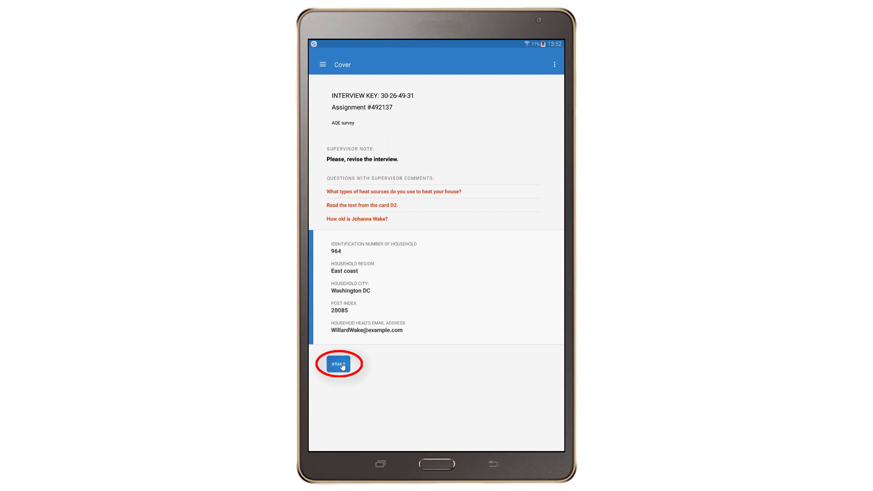
pyautogui.click(340, 364)
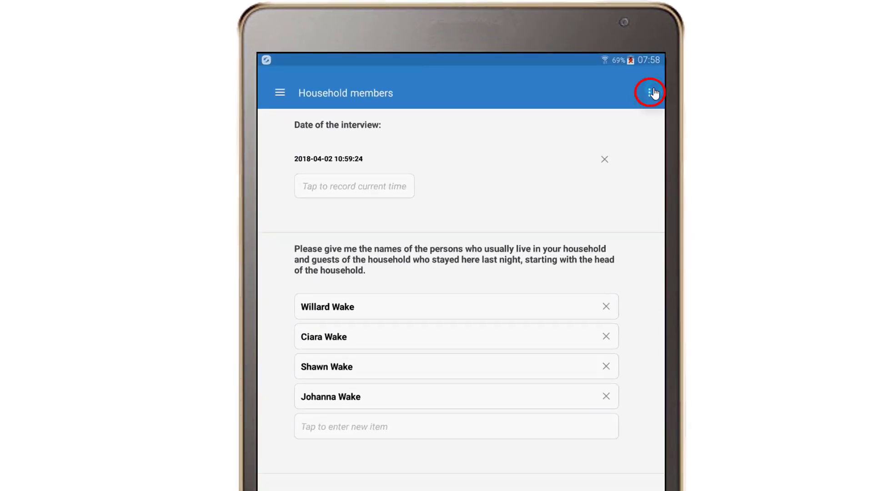
# Change the questionnaire language to the GE translation from the options menu
pyautogui.click(651, 93)
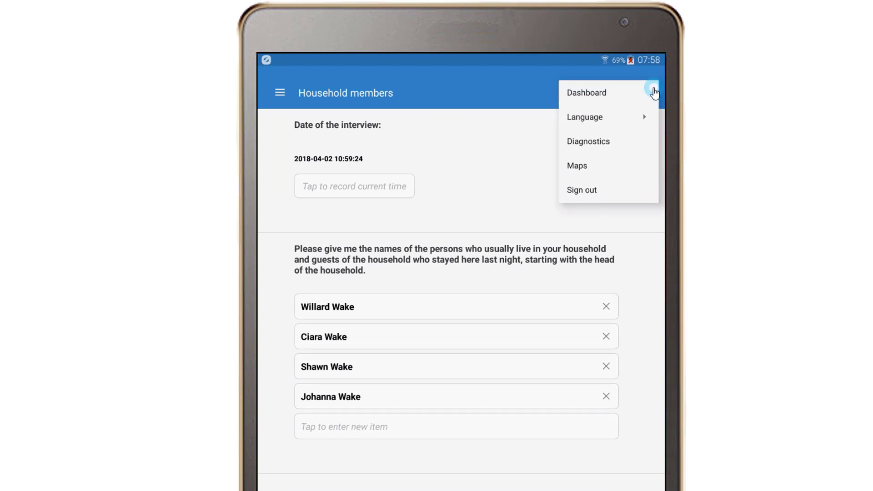
pyautogui.click(617, 119)
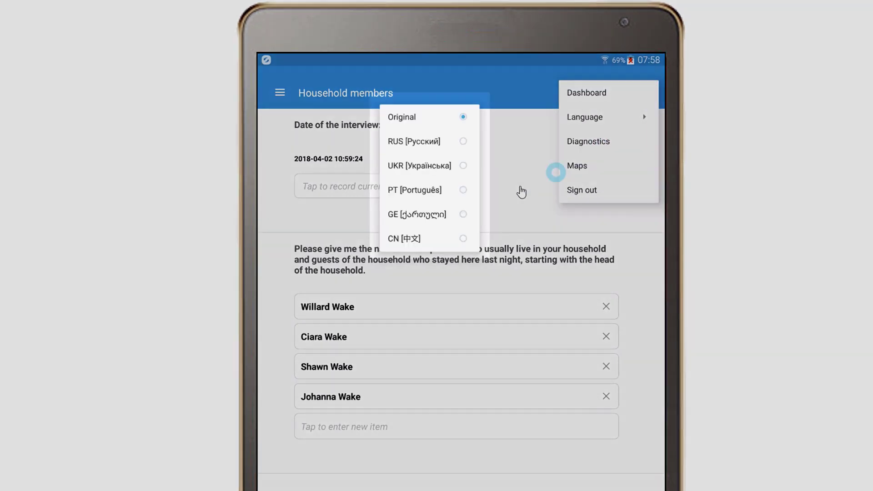
pyautogui.click(443, 211)
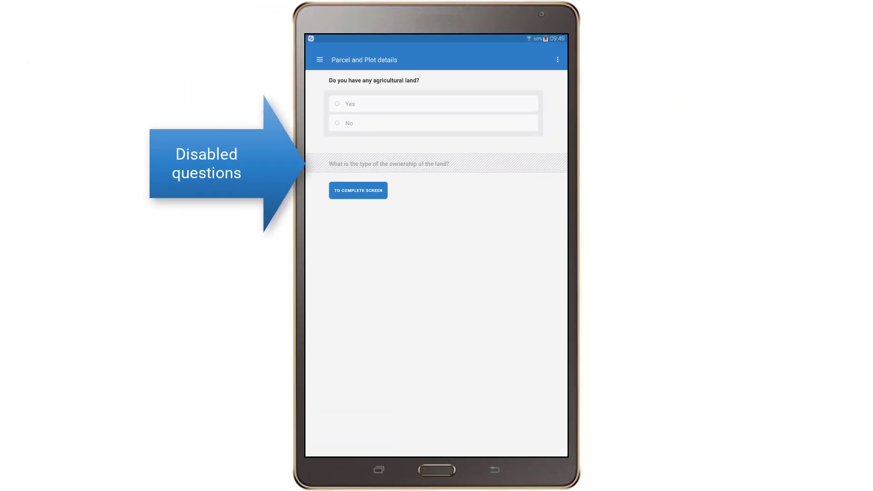
# Record agricultural land with individual ownership and 2 plots, ticking MAIZE on the first plot
pyautogui.click(491, 104)
pyautogui.click(455, 186)
pyautogui.click(424, 313)
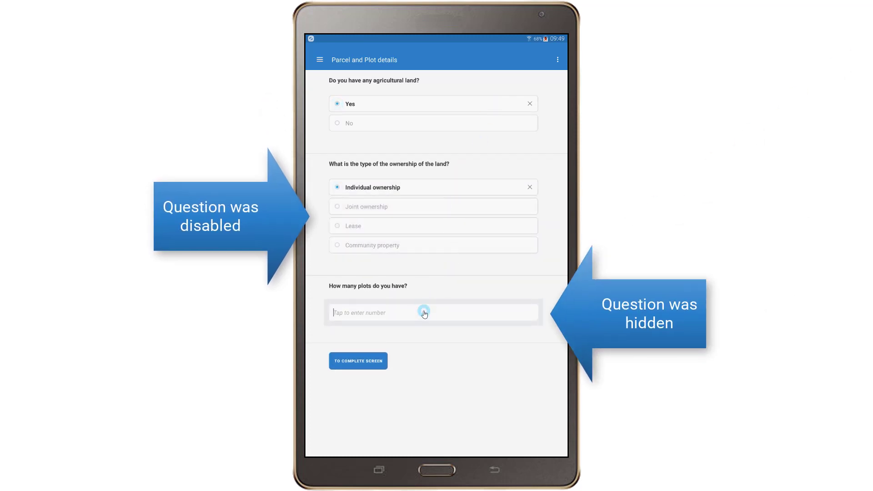
pyautogui.write('2')
pyautogui.click(428, 346)
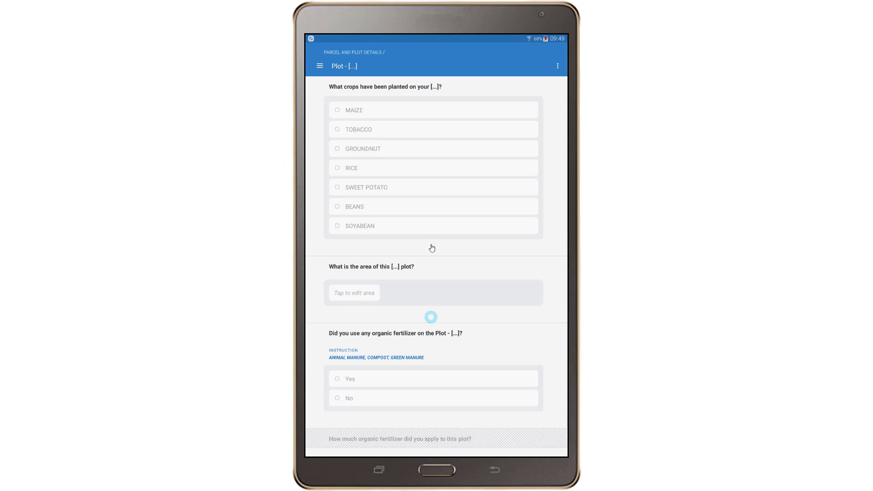
pyautogui.click(421, 112)
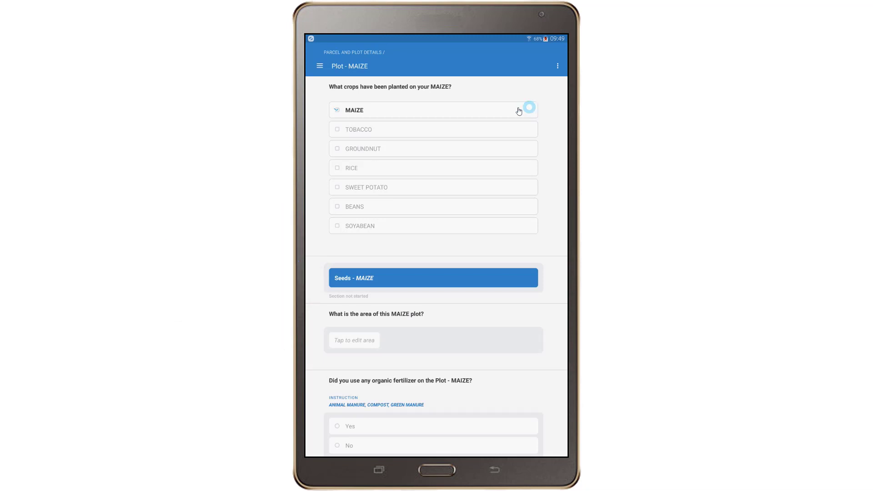
# Remove and re-tick MAIZE, add GROUNDNUT, and open the GROUNDNUT seeds harvest date
pyautogui.click(519, 110)
pyautogui.click(501, 259)
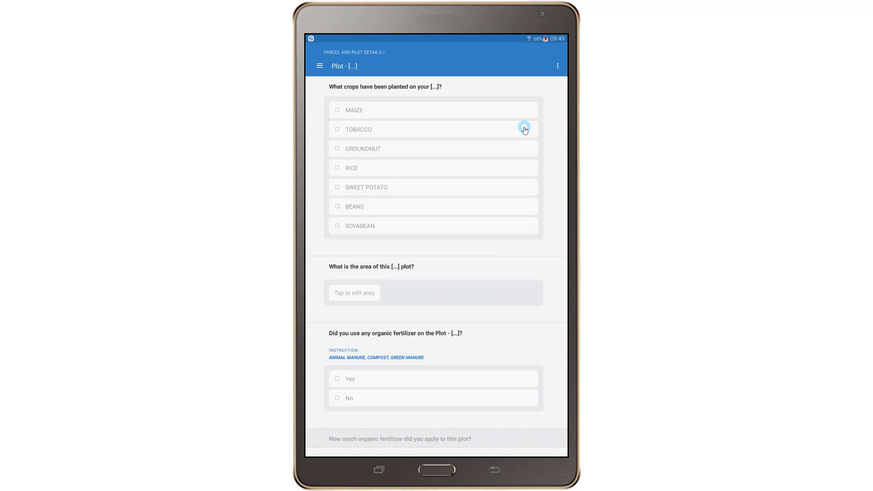
pyautogui.click(485, 114)
pyautogui.click(466, 149)
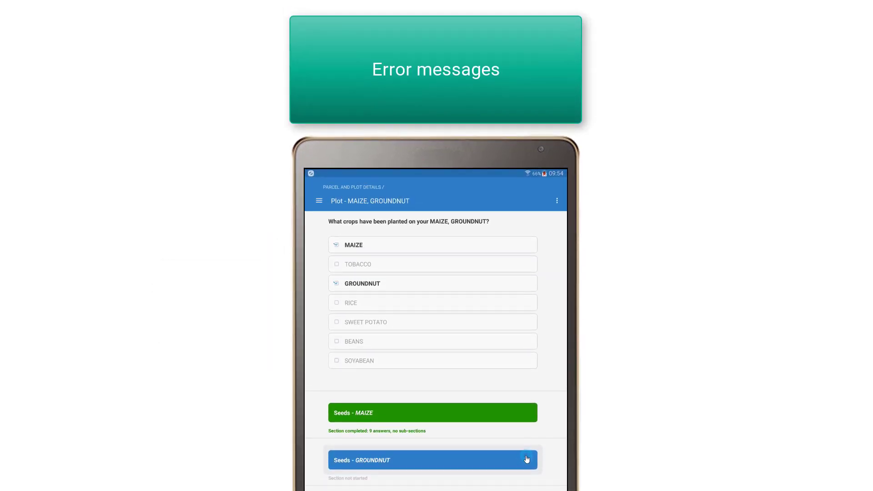
pyautogui.click(527, 459)
pyautogui.click(522, 249)
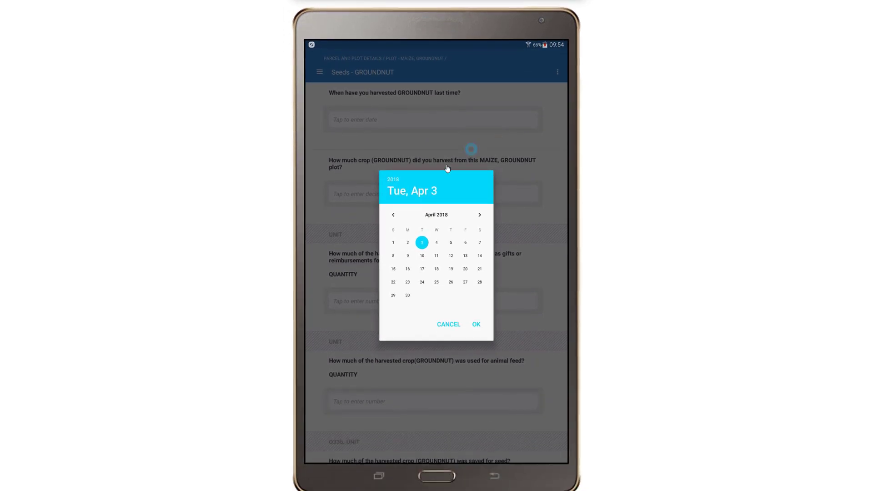
# Pick 28 March 2018 as GROUNDNUT's last harvest date
pyautogui.click(394, 210)
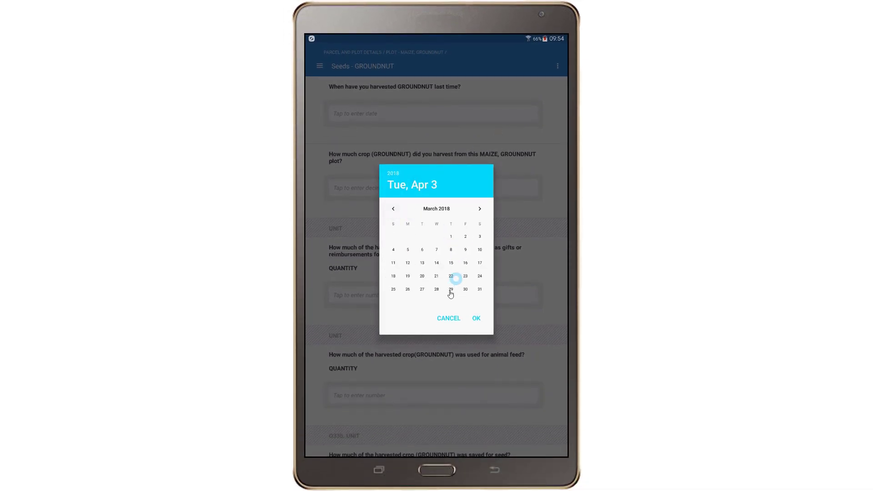
pyautogui.click(477, 318)
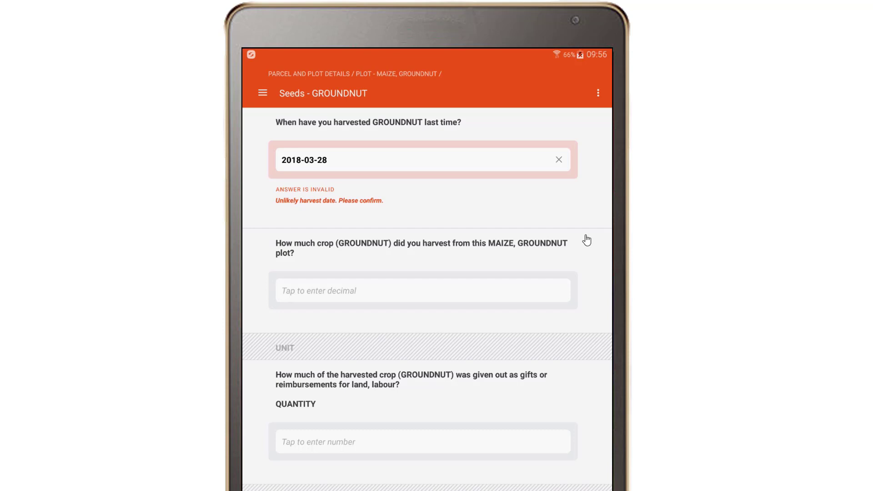
# Comment on the harvest date that GROUNDNUT is harvested twice a year, last in March
pyautogui.click(443, 122)
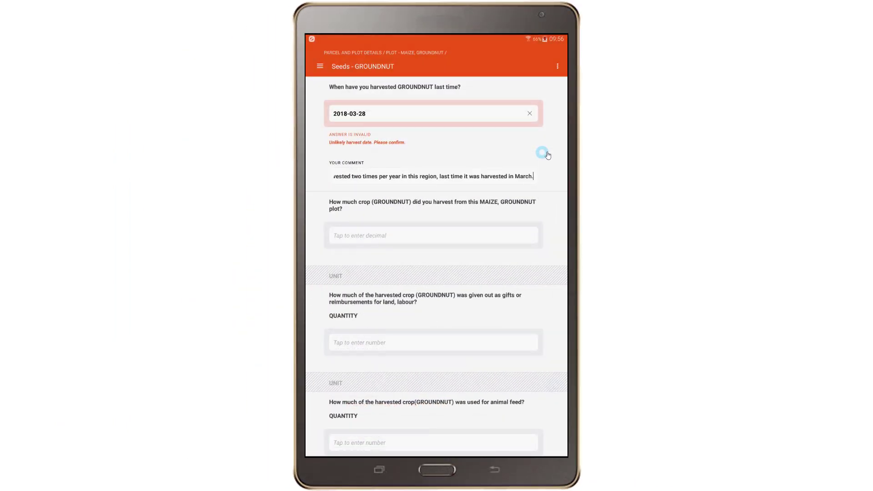
pyautogui.click(547, 156)
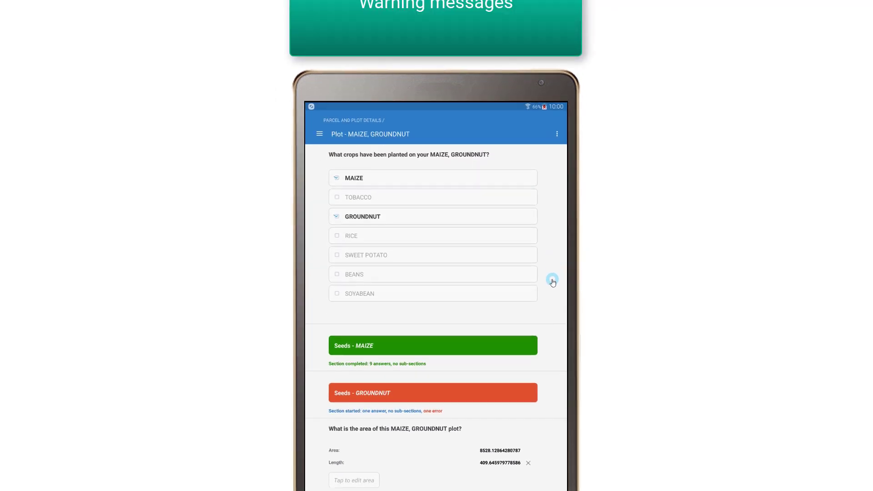
# Answer Yes to the organic fertilizer question for this plot
pyautogui.click(504, 481)
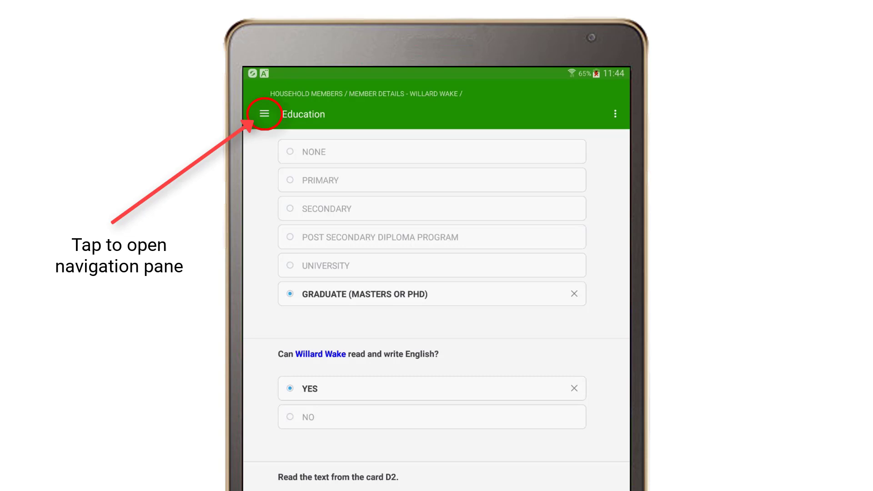
# Show the section navigation pane with complete, incomplete and error statuses
pyautogui.click(260, 114)
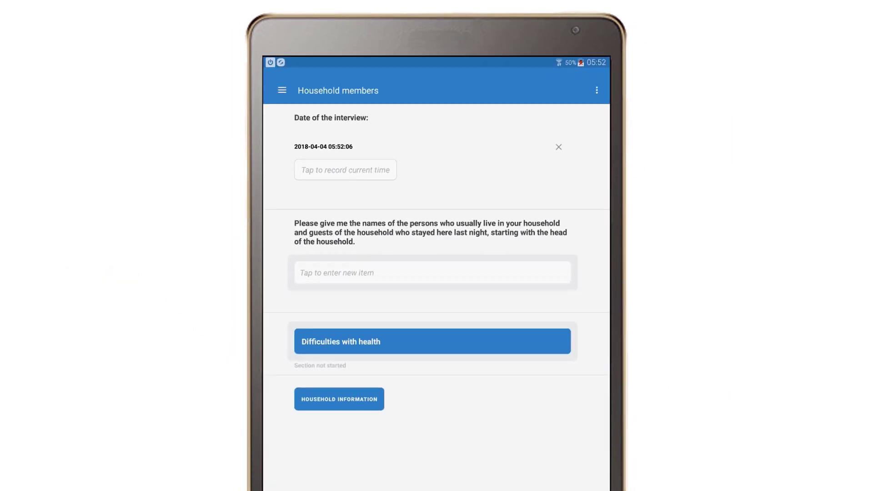
# Enter three household members' full names into the roster, confirming each with Done
pyautogui.click(520, 274)
pyautogui.click(519, 205)
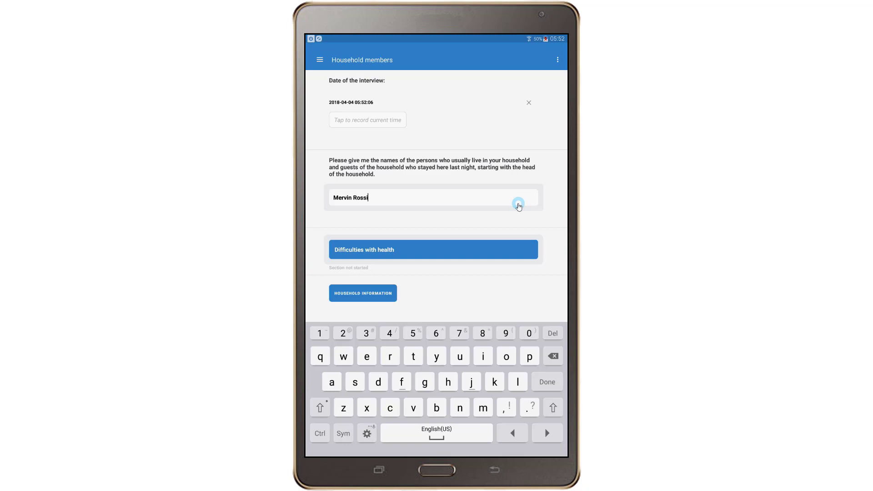
pyautogui.press('Return')
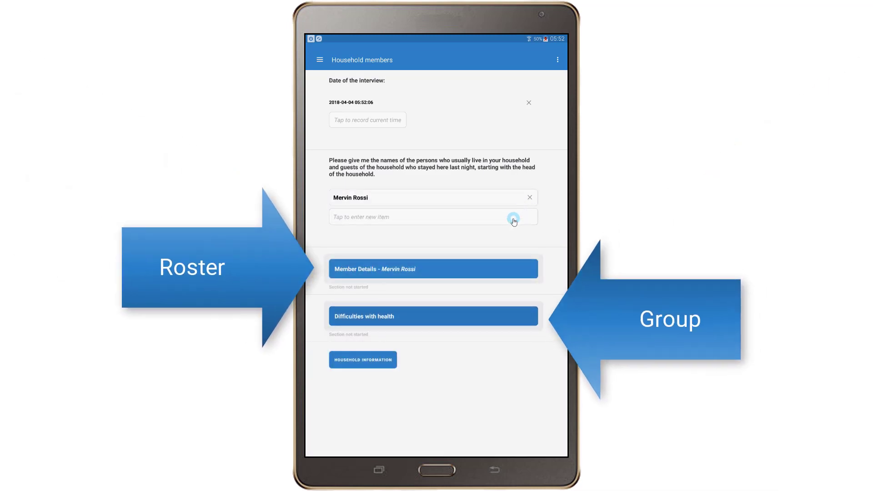
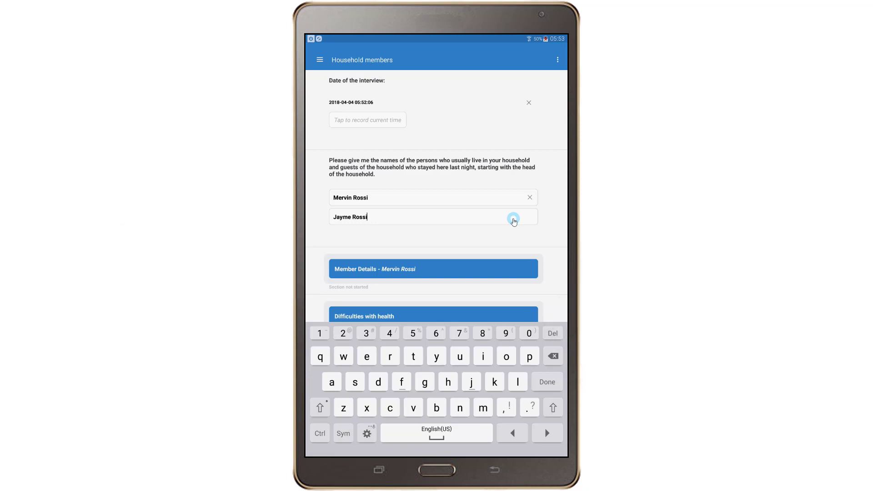
pyautogui.press('Return')
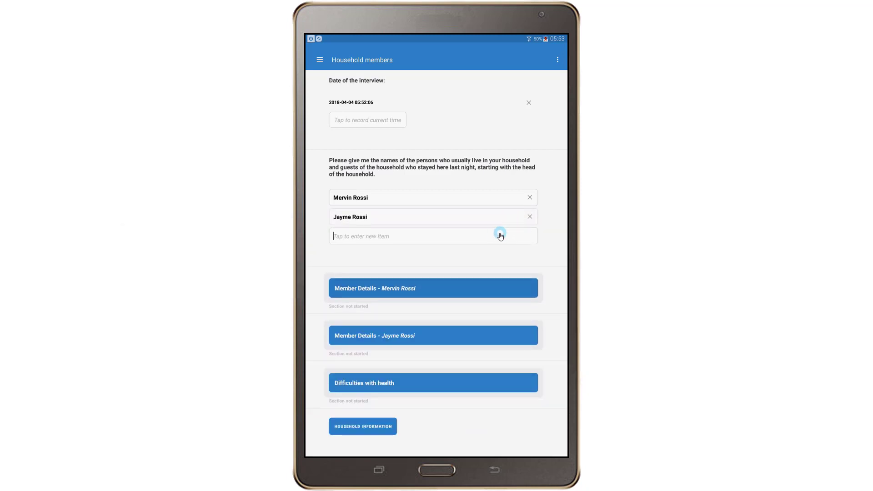
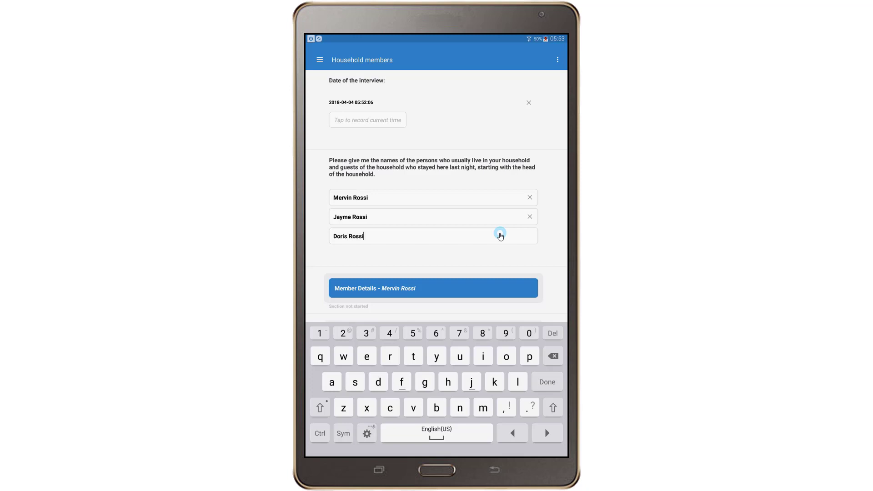
pyautogui.press('Return')
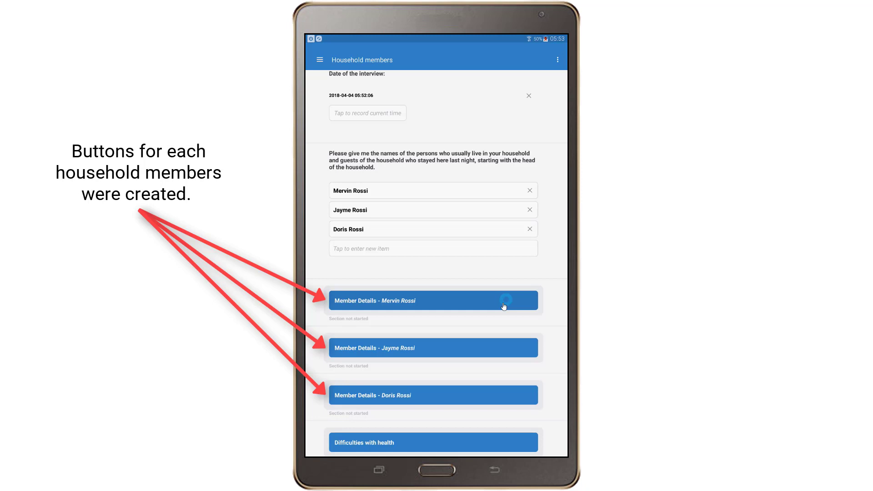
# Review the first member's details, return to Household members, and open the section list
pyautogui.click(504, 305)
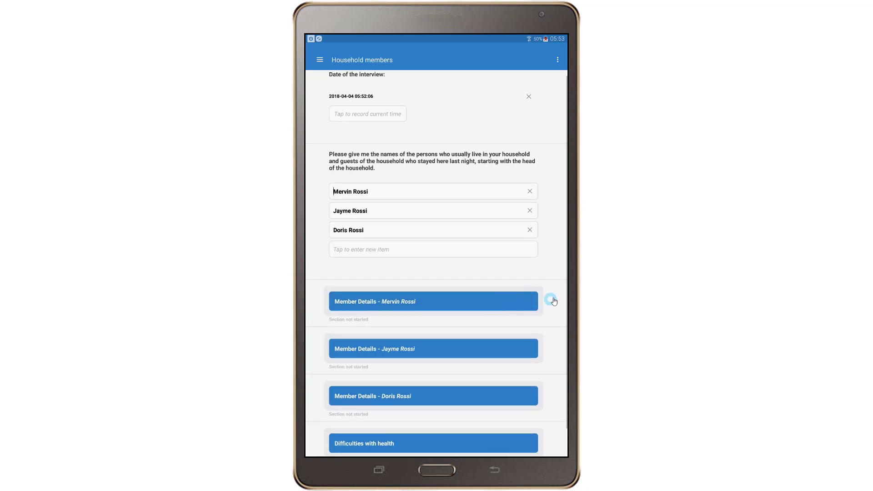
pyautogui.scroll(-6, 557, 299)
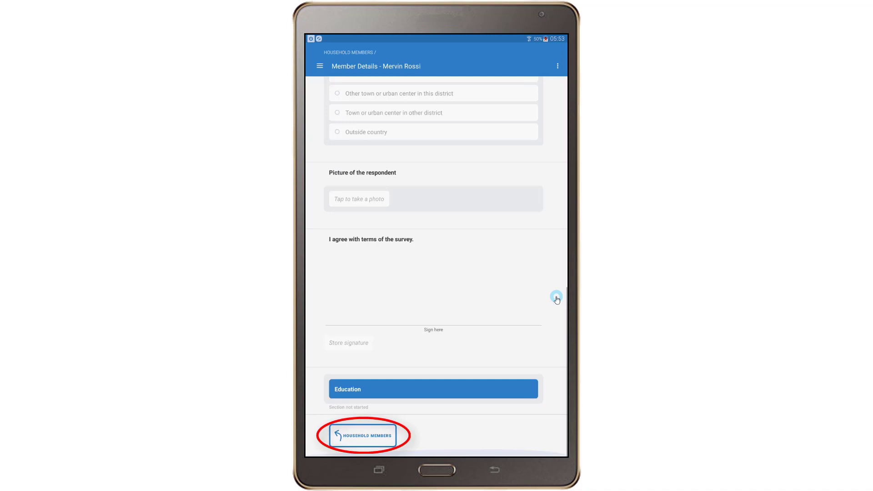
pyautogui.click(390, 439)
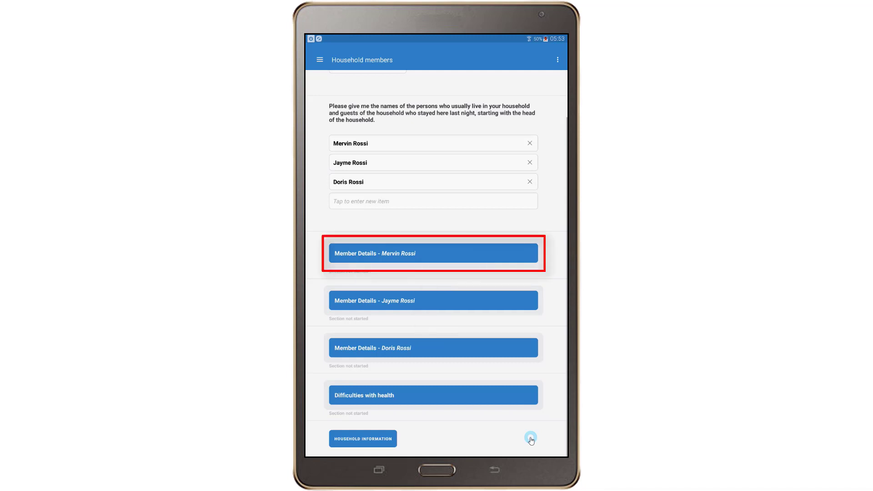
pyautogui.click(498, 253)
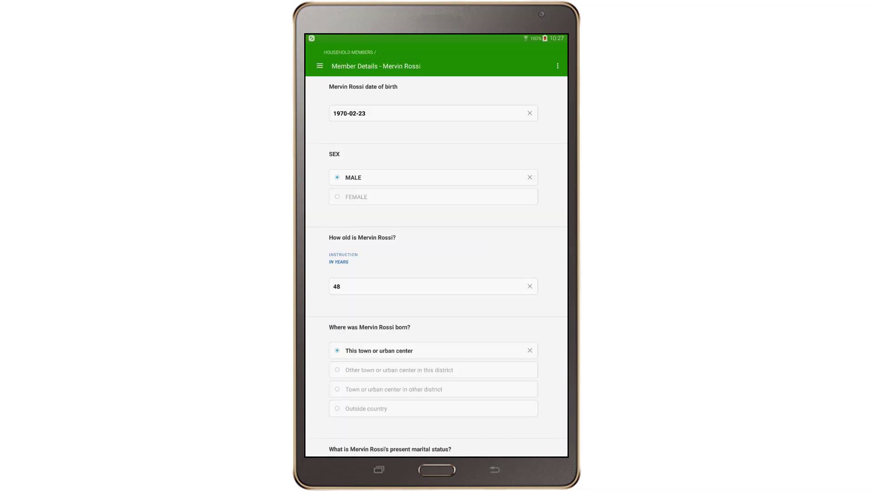
pyautogui.scroll(-3, 526, 286)
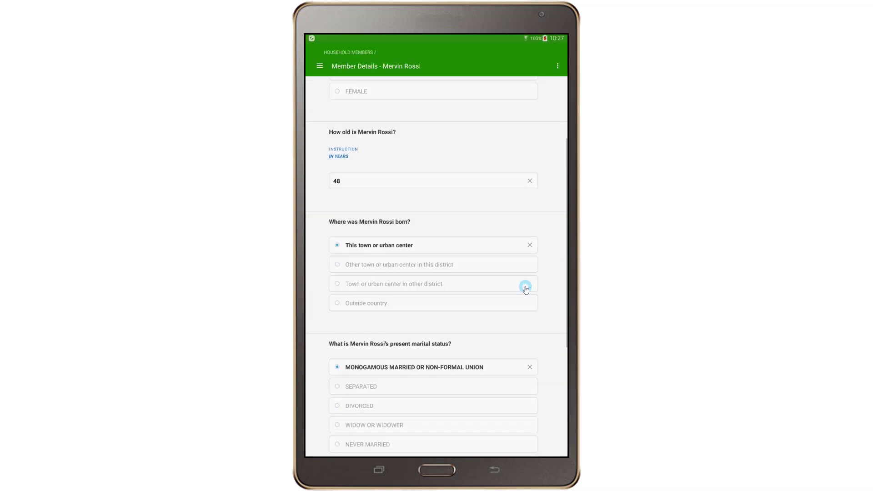
pyautogui.scroll(-10, 526, 287)
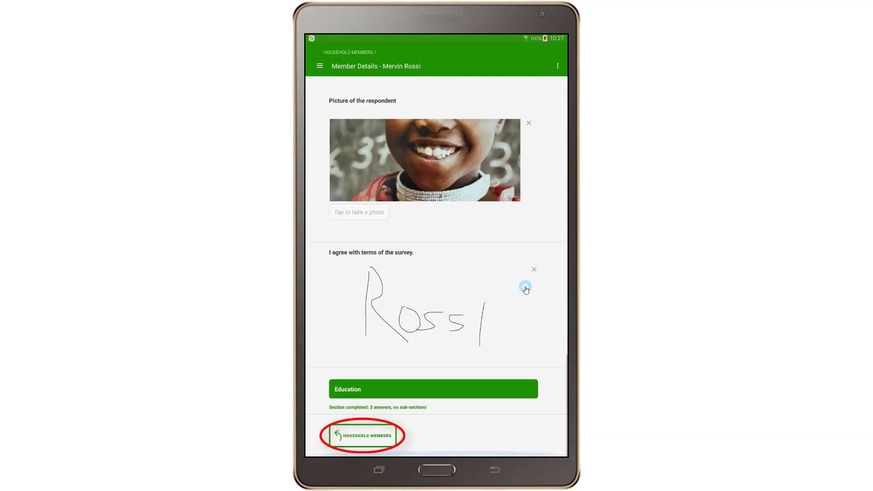
pyautogui.click(367, 437)
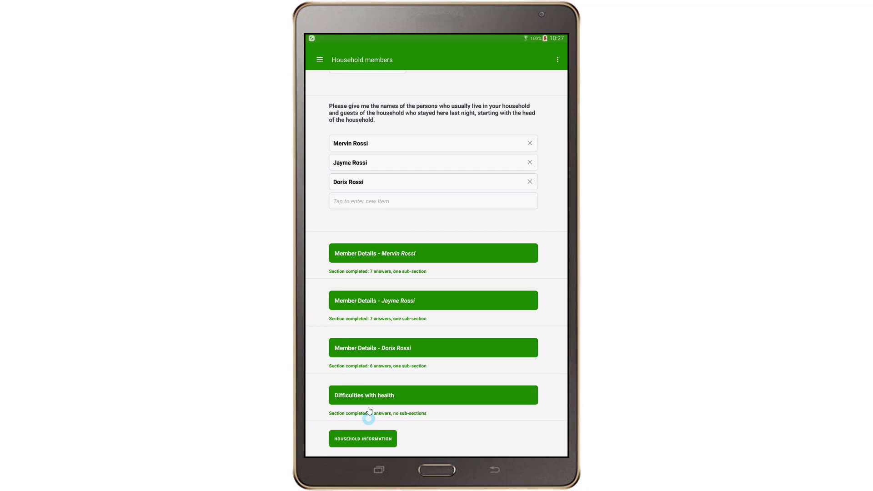
pyautogui.click(320, 61)
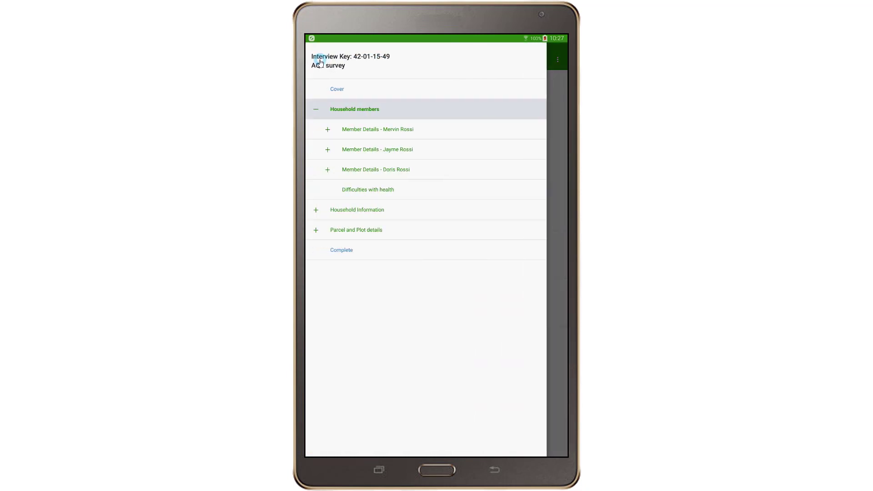
# Change the second household member's education from University to GRADUATE (Masters or PhD), then return to Household members
pyautogui.click(328, 130)
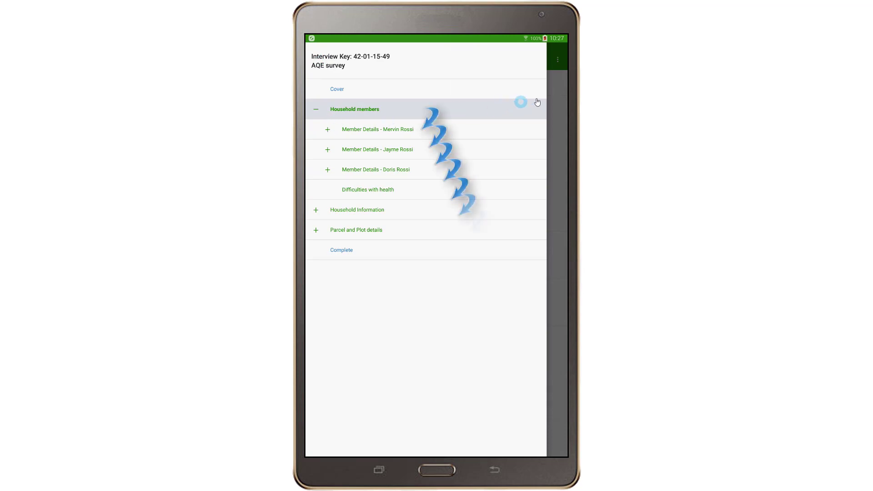
pyautogui.click(562, 94)
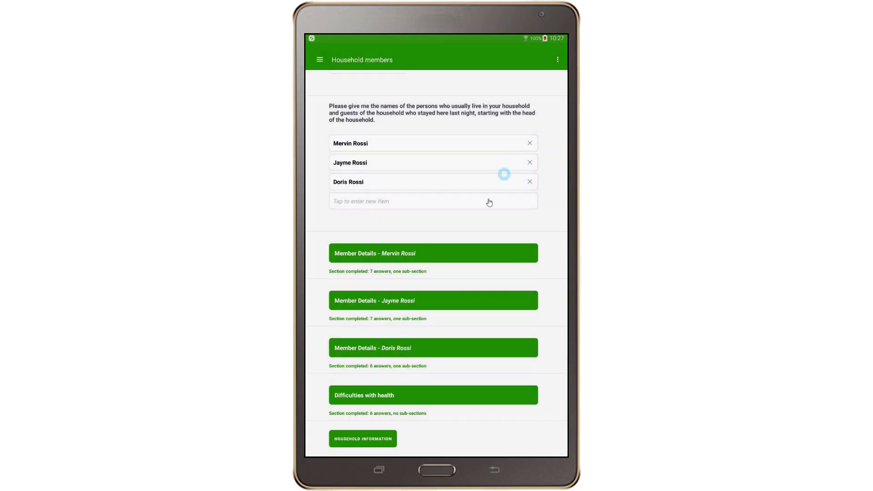
pyautogui.click(454, 300)
pyautogui.scroll(-15, 483, 321)
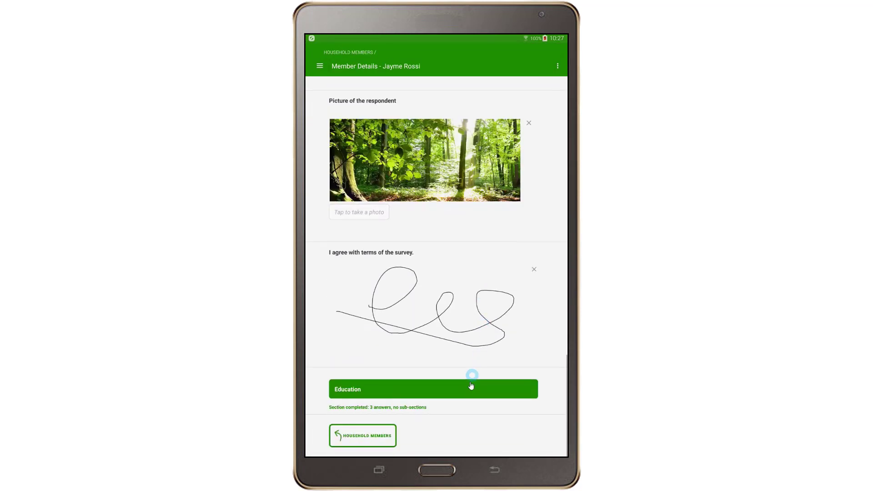
pyautogui.click(468, 389)
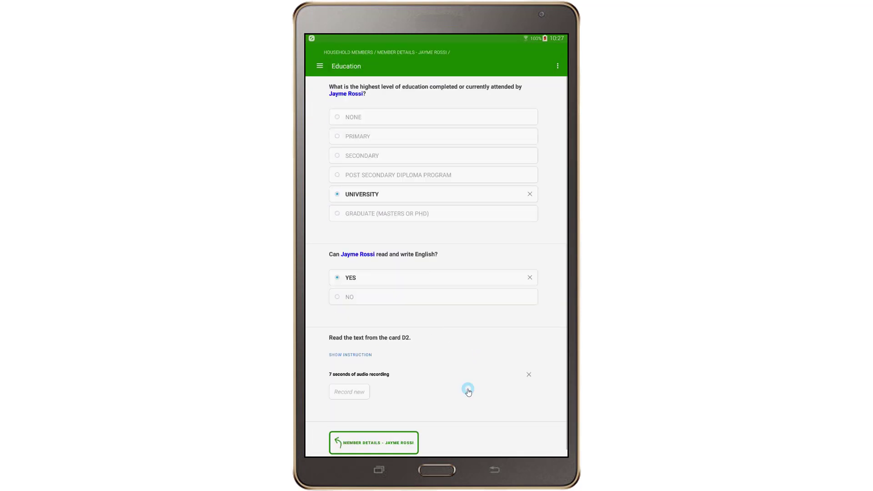
pyautogui.click(389, 217)
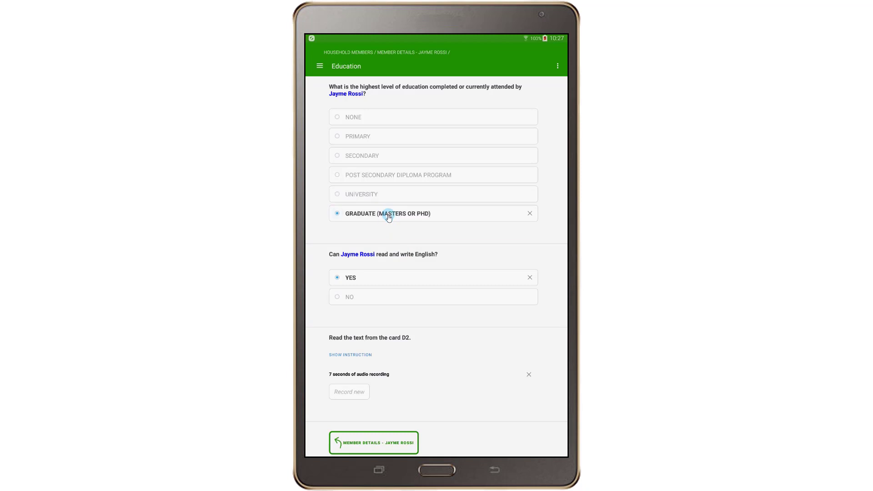
pyautogui.click(390, 444)
pyautogui.click(390, 444)
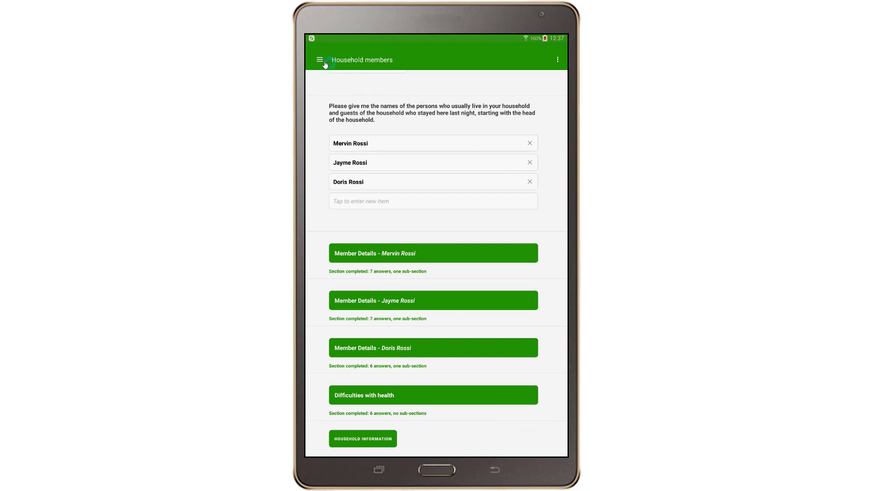
# Scroll through the Household Information answers to review them
pyautogui.click(319, 61)
pyautogui.click(367, 208)
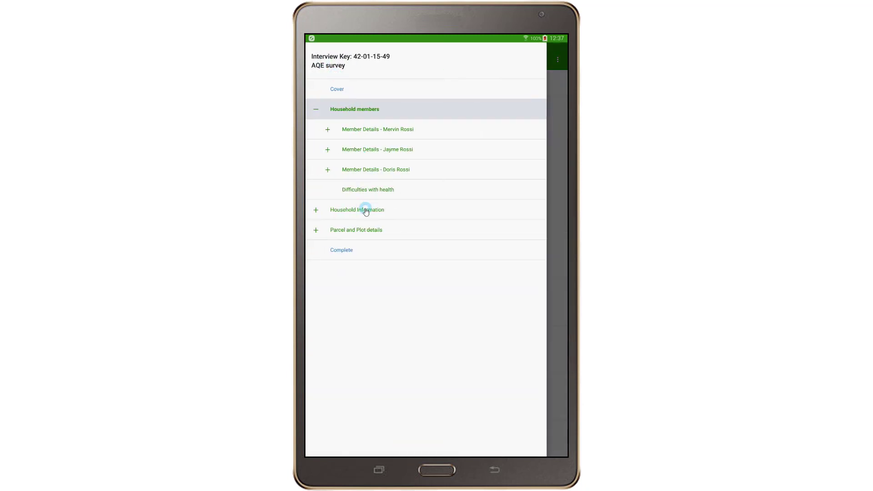
pyautogui.moveTo(541, 380); pyautogui.dragTo(532, 137)
pyautogui.moveTo(553, 334); pyautogui.dragTo(530, 117)
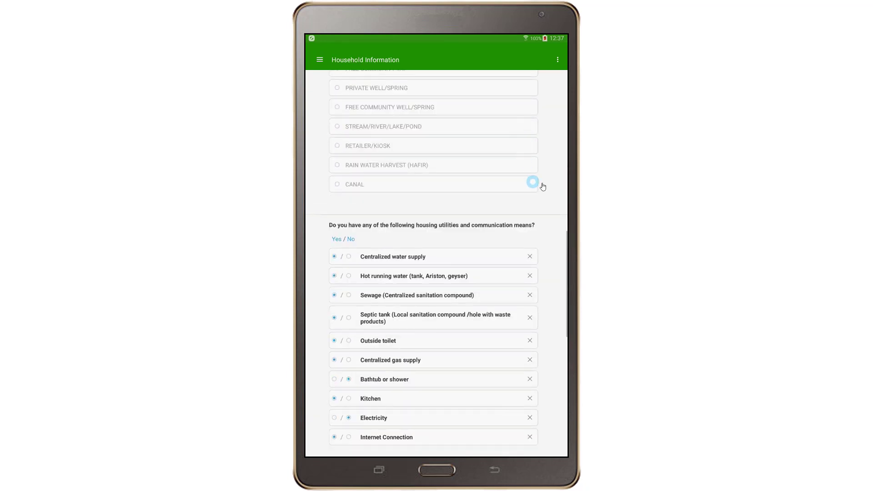
pyautogui.moveTo(539, 298); pyautogui.dragTo(551, 439)
pyautogui.moveTo(370, 164); pyautogui.dragTo(321, 58)
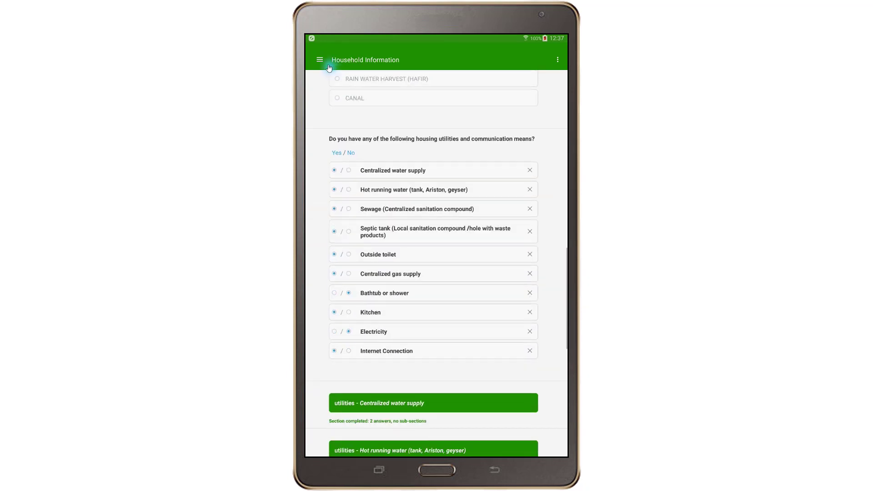
# Open the Seeds - MAIZE questions under the MAIZE, SWEET POTATO plot in Parcel and Plot details
pyautogui.click(321, 60)
pyautogui.click(317, 330)
pyautogui.click(329, 353)
pyautogui.click(369, 372)
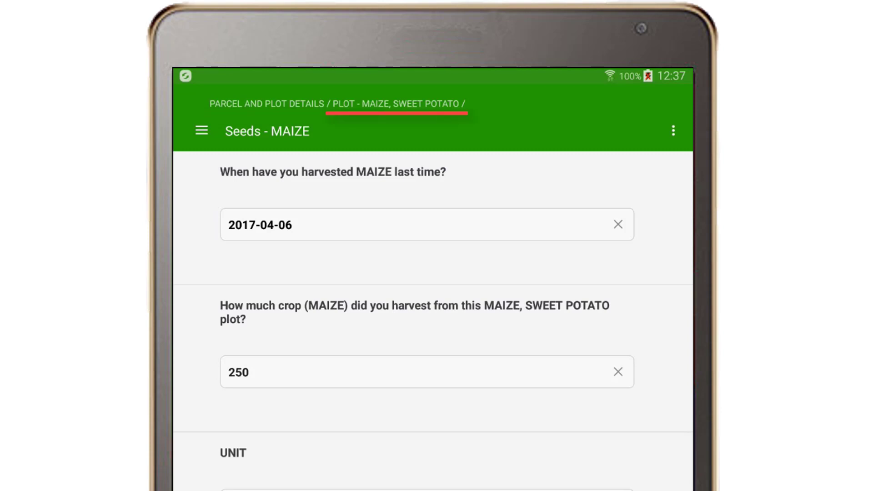
# Move up through the MAIZE, SWEET POTATO plot page to Parcel and Plot details
pyautogui.click(440, 105)
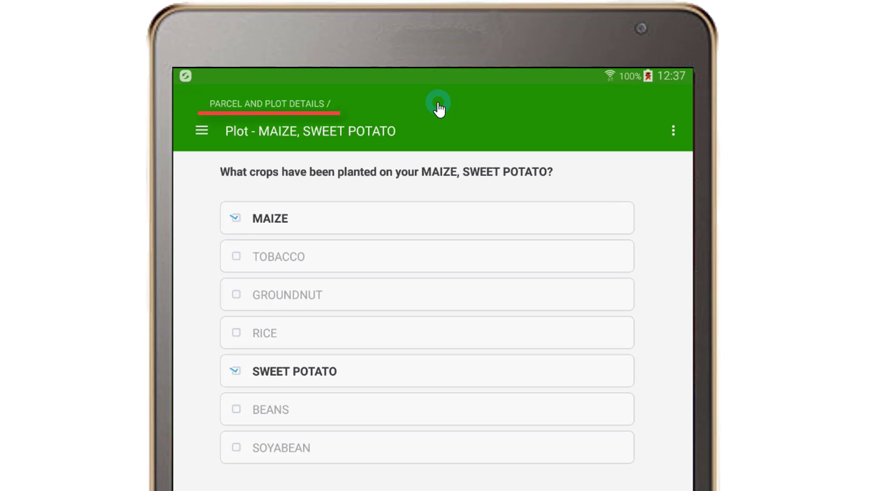
pyautogui.click(308, 110)
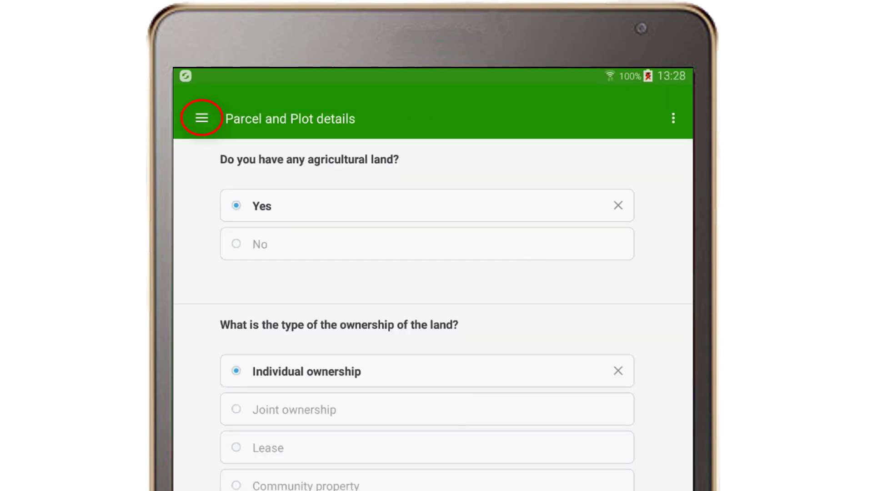
# Inspect the Household members list, then view the Complete summary: 106 answered, 3 unanswered, 1 error
pyautogui.click(203, 122)
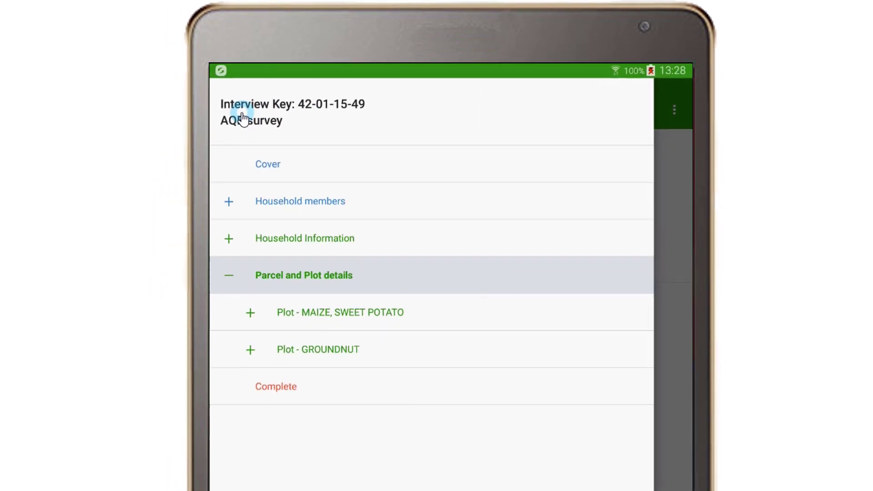
pyautogui.click(221, 205)
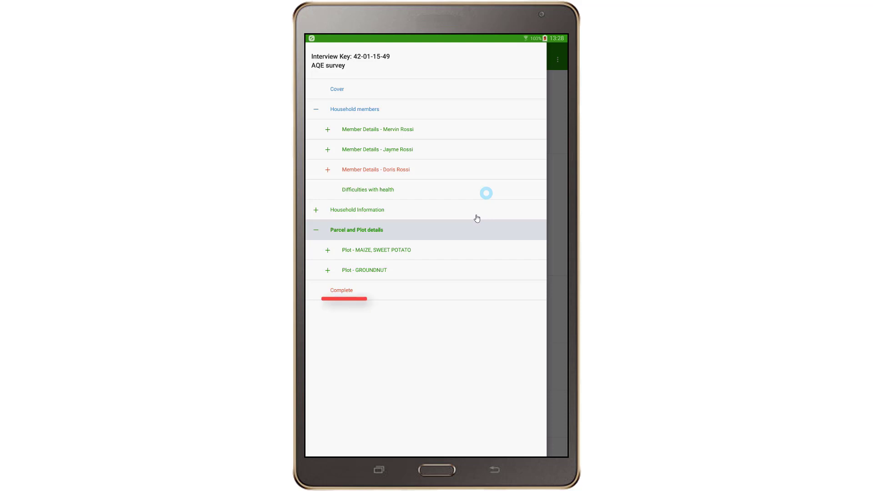
pyautogui.click(436, 292)
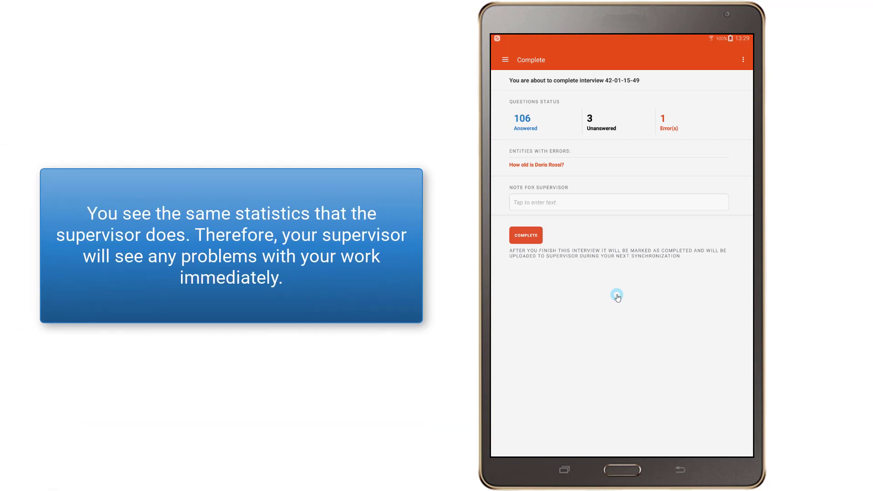
# Fix the flagged household member's age from 5 to 6, then go back to the Complete page
pyautogui.click(555, 165)
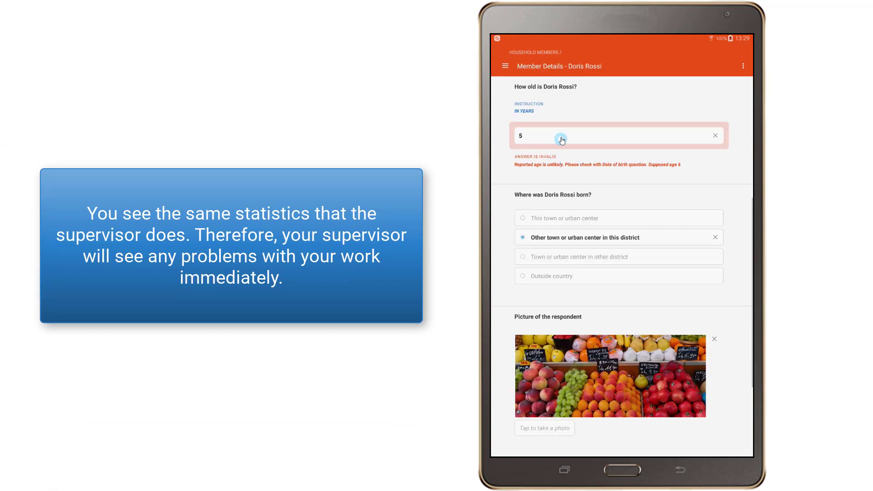
pyautogui.click(563, 137)
pyautogui.press('BackSpace')
pyautogui.write('6')
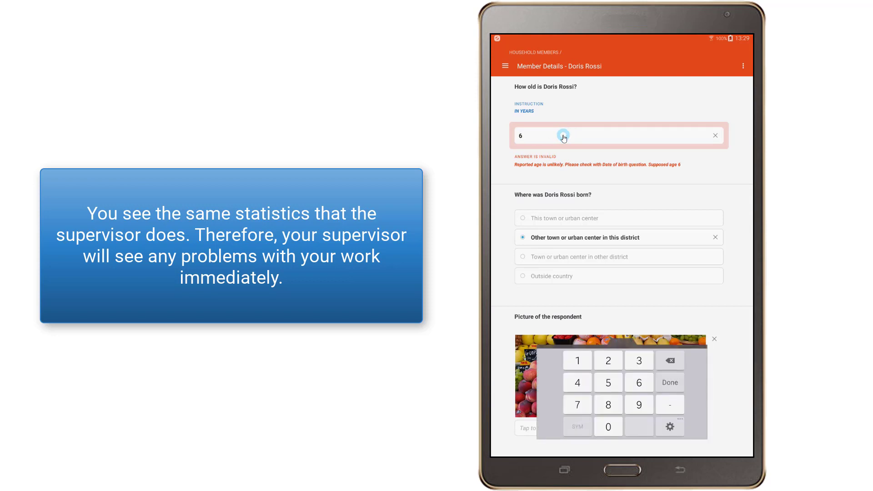
pyautogui.press('Return')
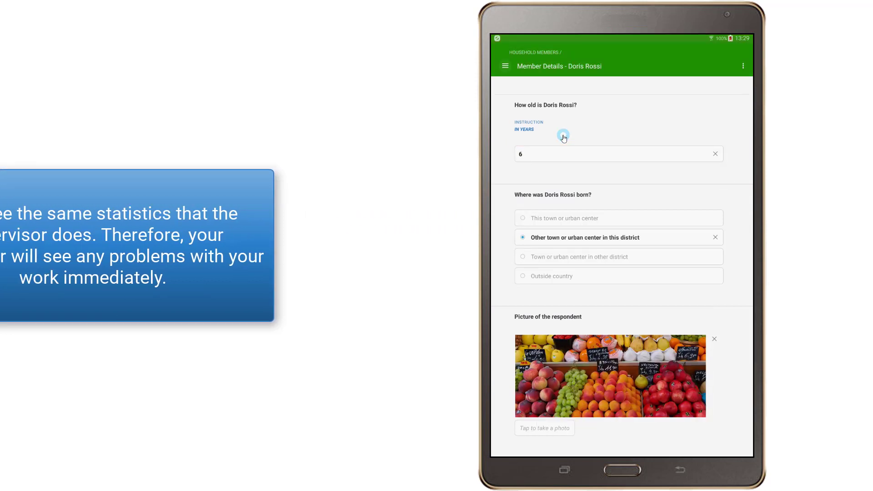
pyautogui.click(496, 67)
pyautogui.click(533, 272)
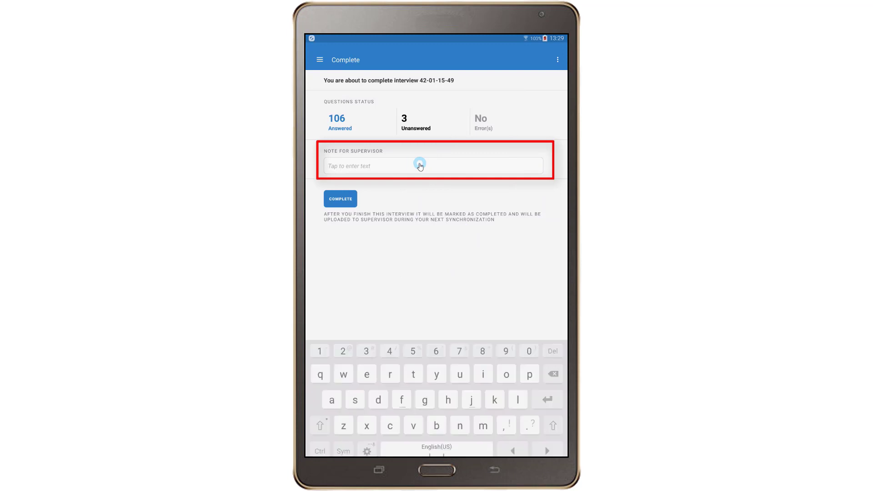
# Add the supervisor note 'Respondent refused to give answers to some questions.' and mark the interview completed
pyautogui.write('Respondent refused to give answers to some questions.')
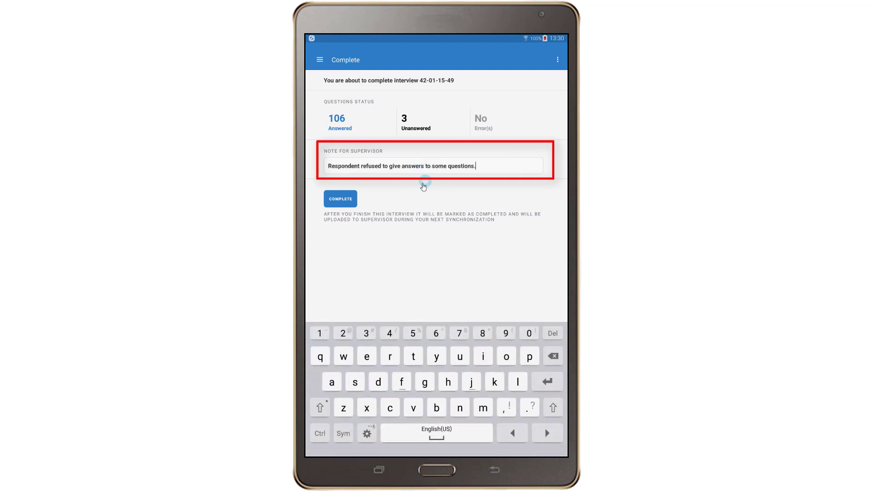
pyautogui.click(526, 272)
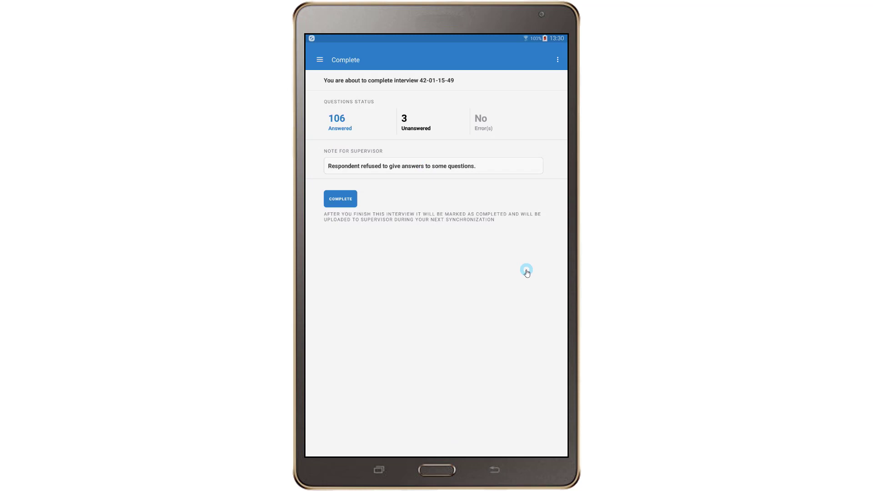
pyautogui.click(342, 200)
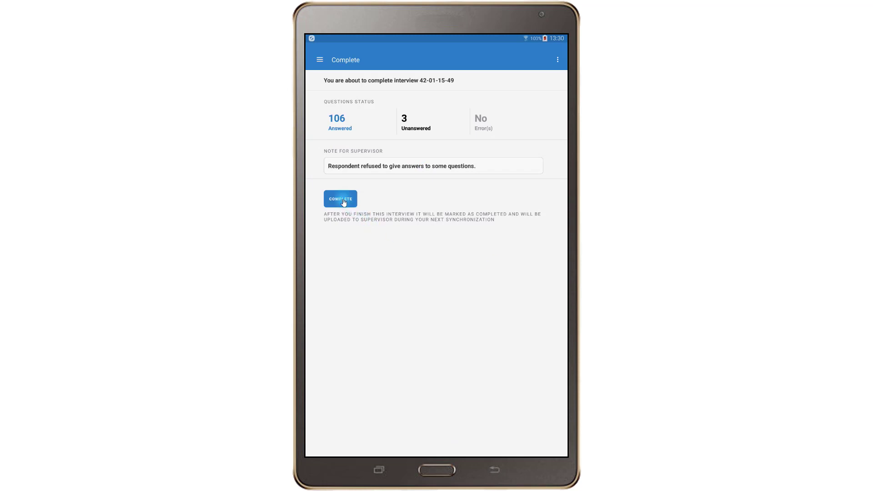